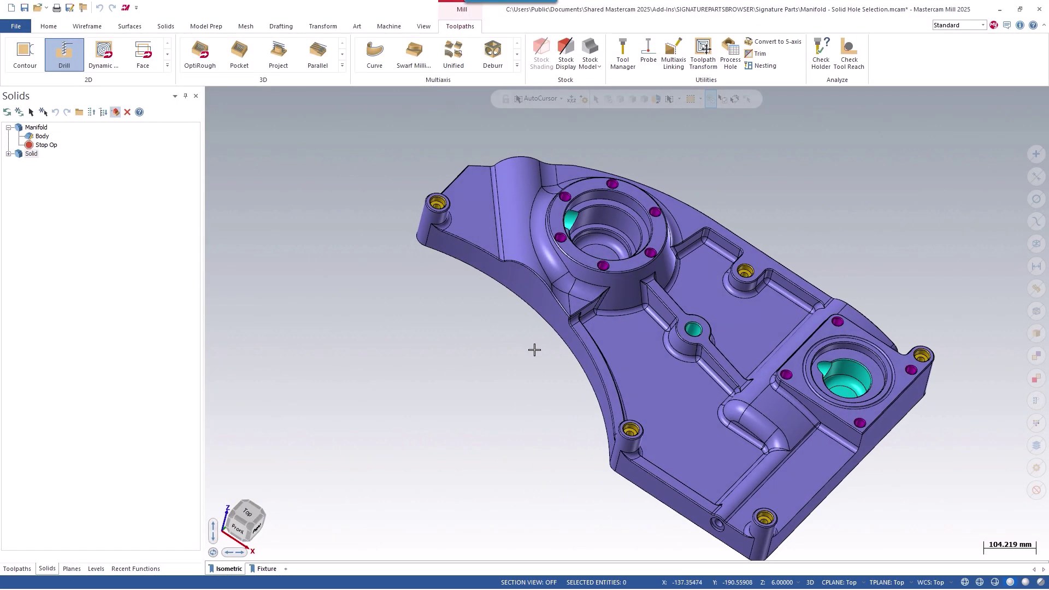
Select the Manifold solid and bring up the Model Prep tools to find its holes.
left_click(33, 129)
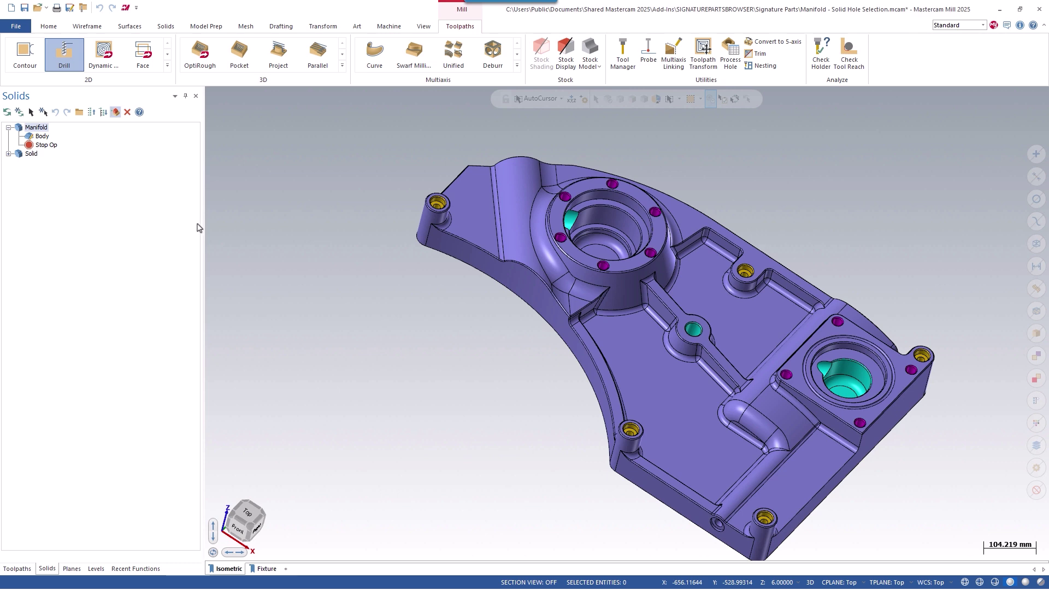
scroll(899, 304, "up", 2)
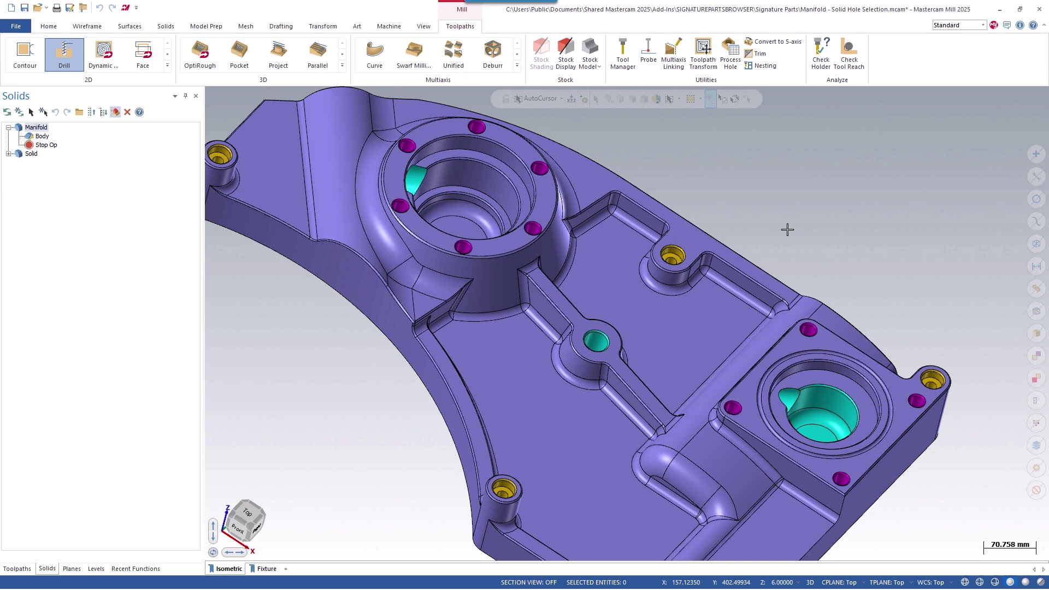
left_click(221, 28)
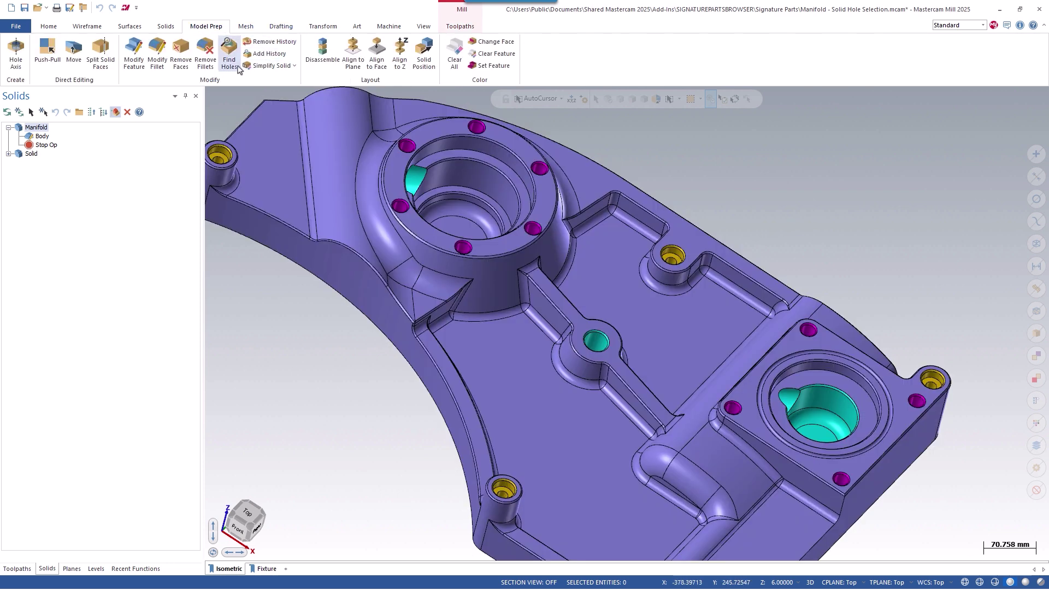
scroll(758, 188, "down", 2)
scroll(758, 188, "down", 1)
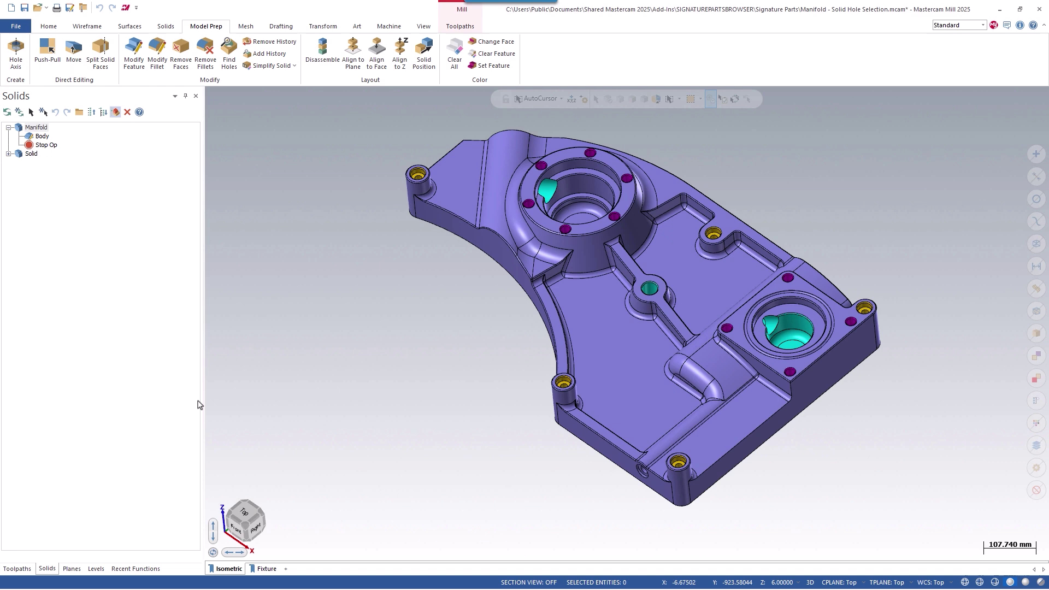
Start a Drill toolpath and begin a window selection around the manifold.
left_click(461, 27)
left_click(64, 55)
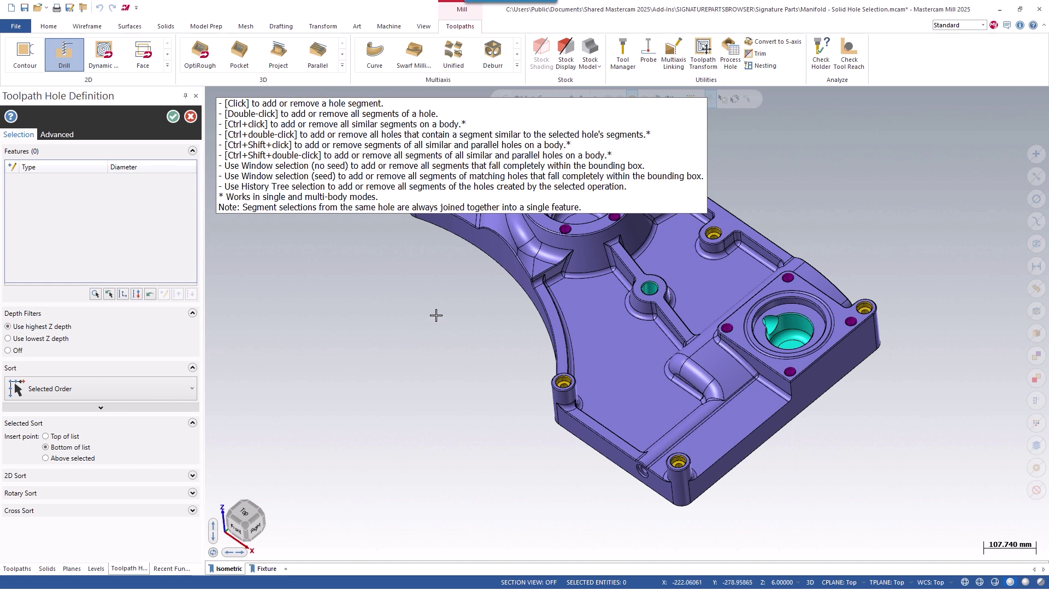
scroll(458, 411, "down", 2)
middle_click_drag(793, 414, 866, 417)
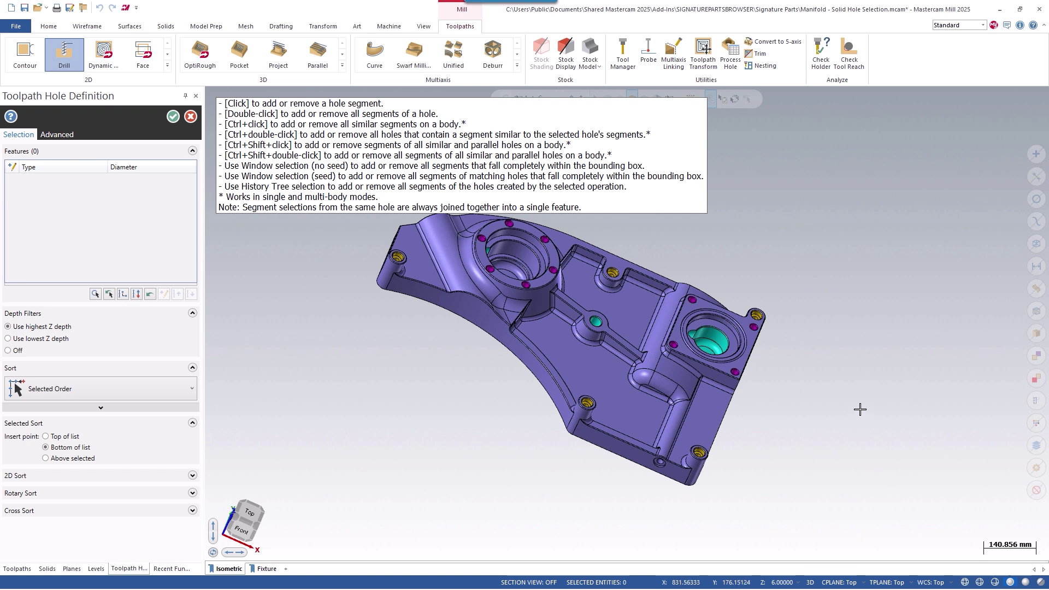
scroll(859, 409, "down", 1)
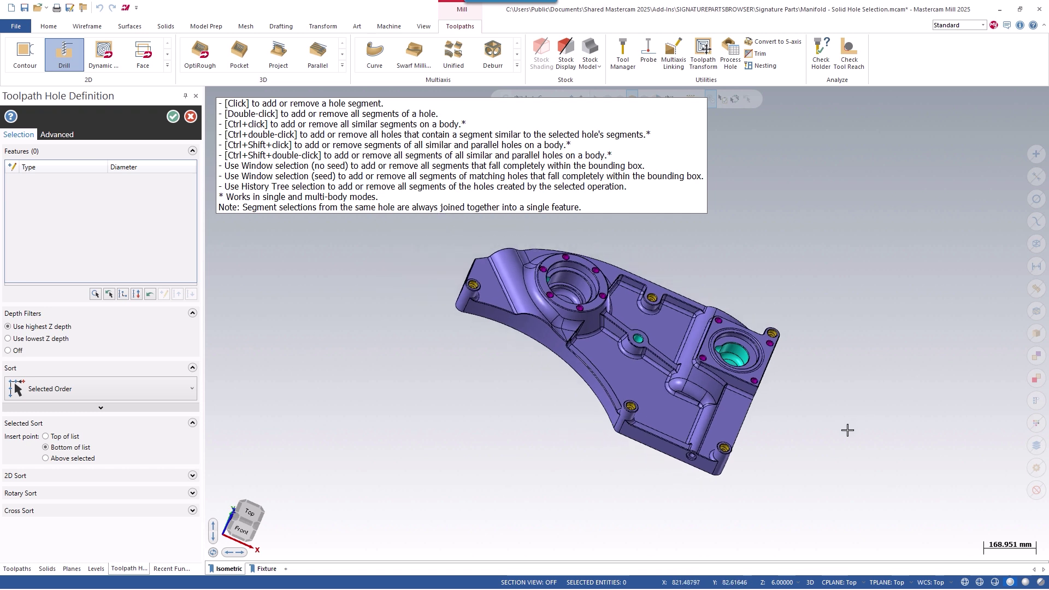
left_click_drag(842, 514, 405, 223)
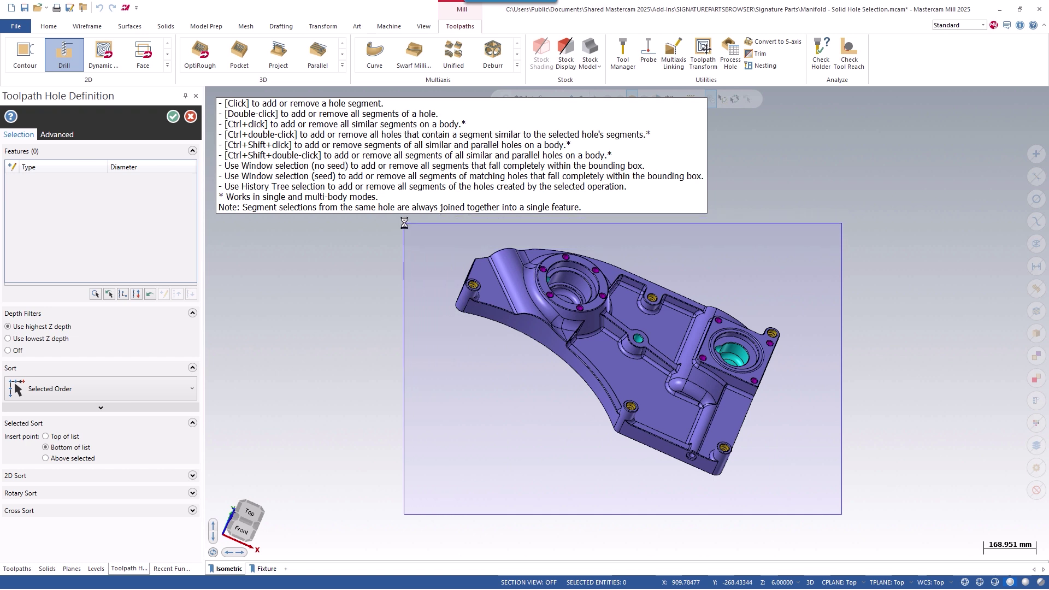
Window-select the manifold to capture all 24 holes, orbiting to inspect the hole arrows.
left_click_drag(404, 222, 404, 222)
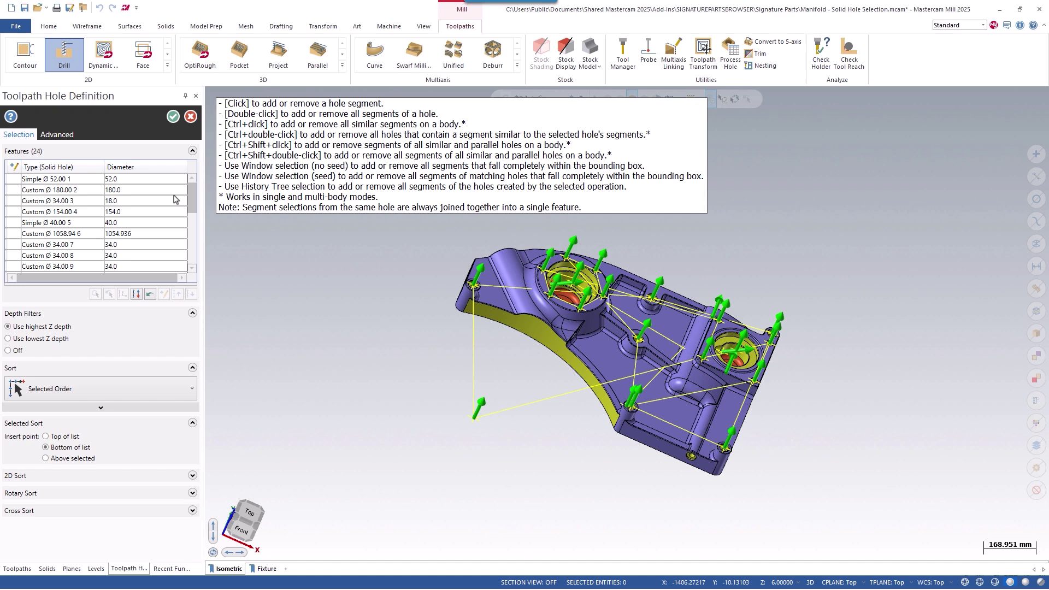
left_click_drag(194, 197, 195, 256)
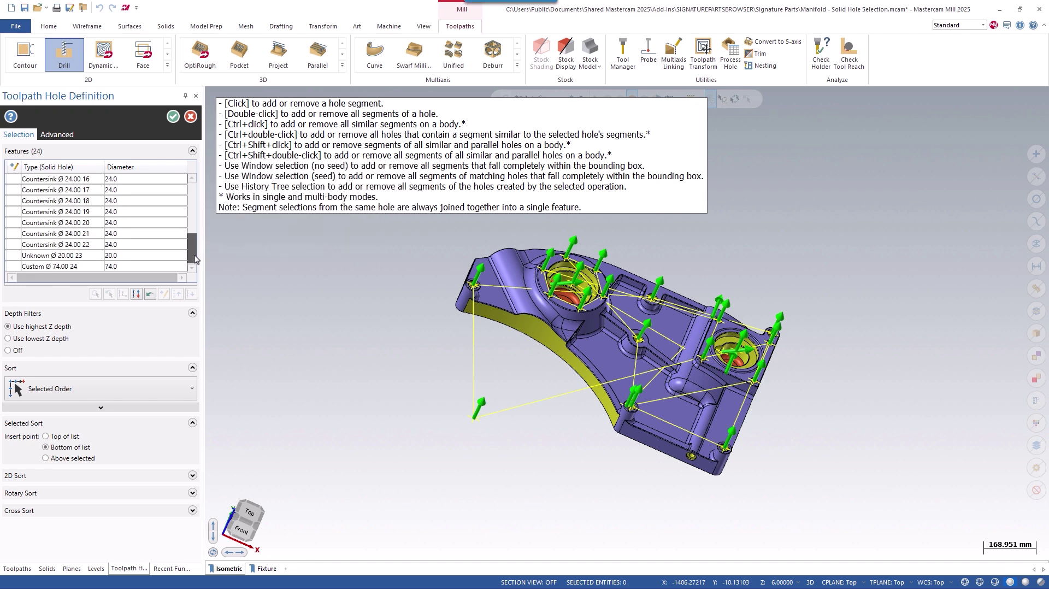
left_click_drag(194, 260, 195, 177)
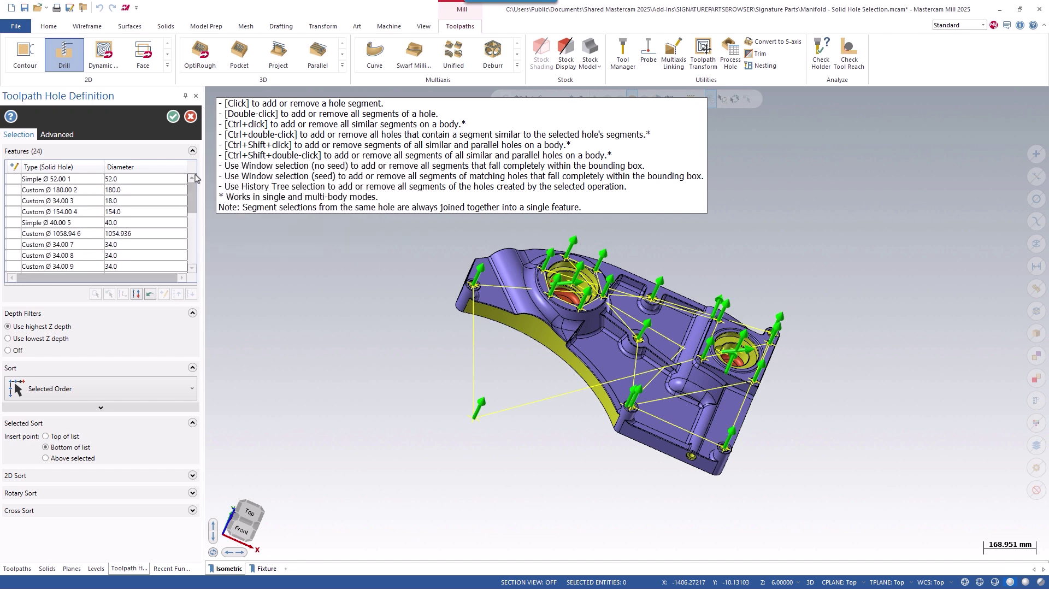
scroll(809, 363, "up", 2)
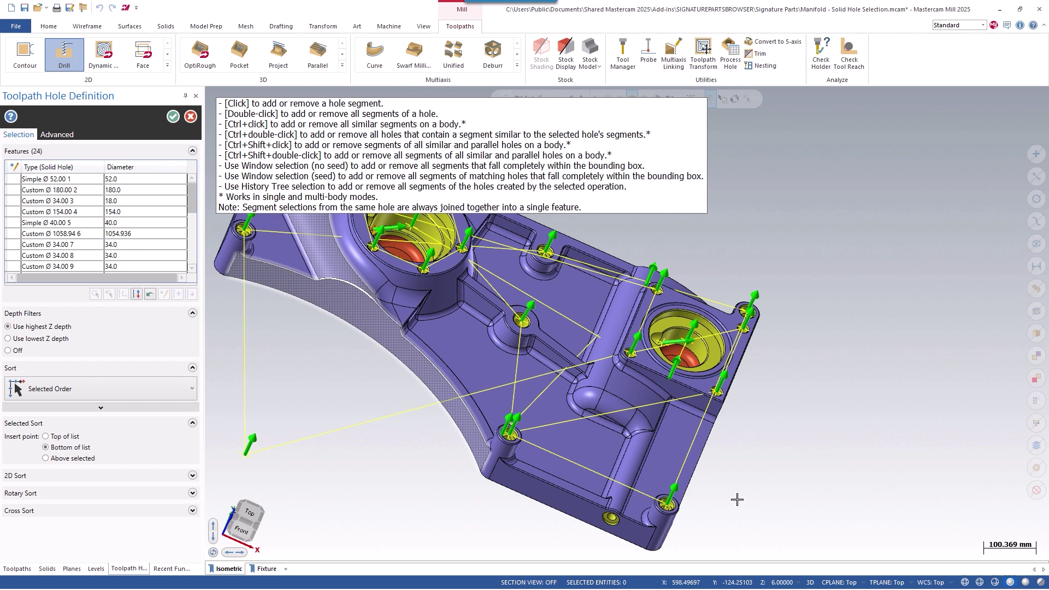
scroll(680, 525, "up", 3)
middle_click_drag(695, 463, 689, 483)
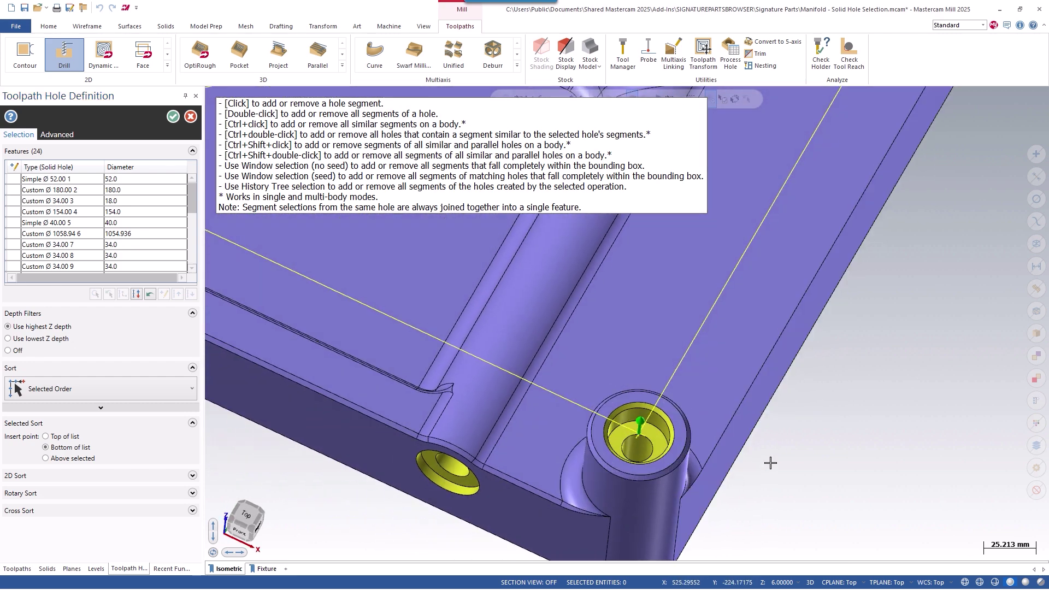
scroll(702, 484, "up", 2)
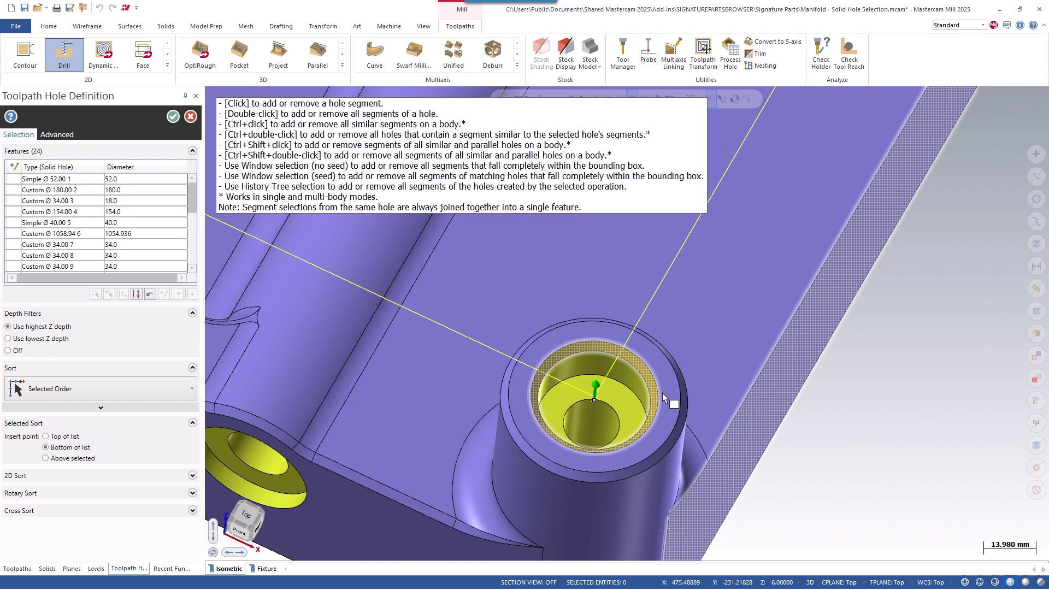
scroll(857, 451, "down", 2)
scroll(860, 469, "down", 2)
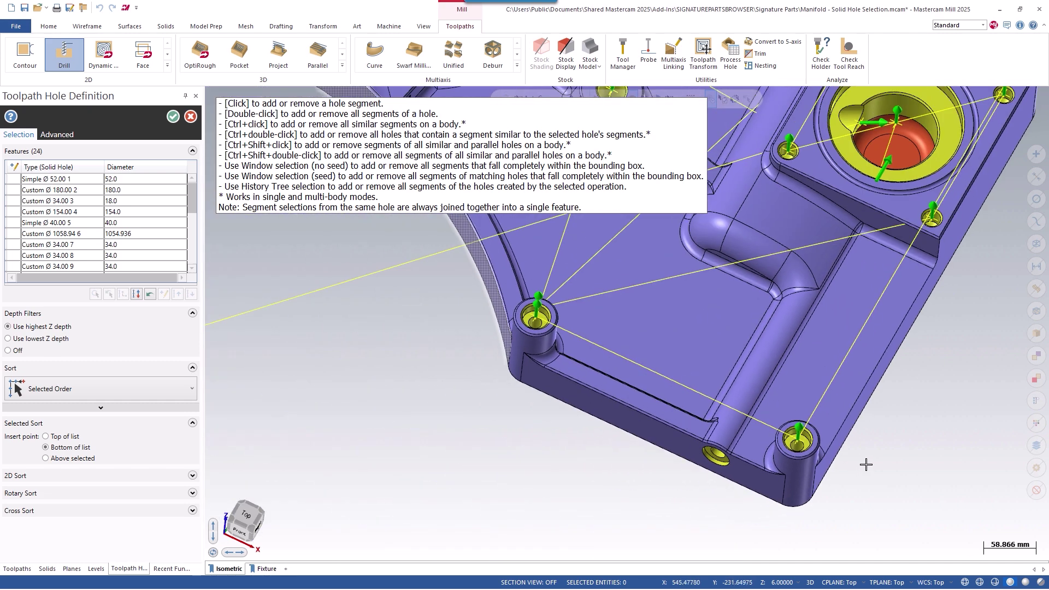
scroll(861, 469, "down", 2)
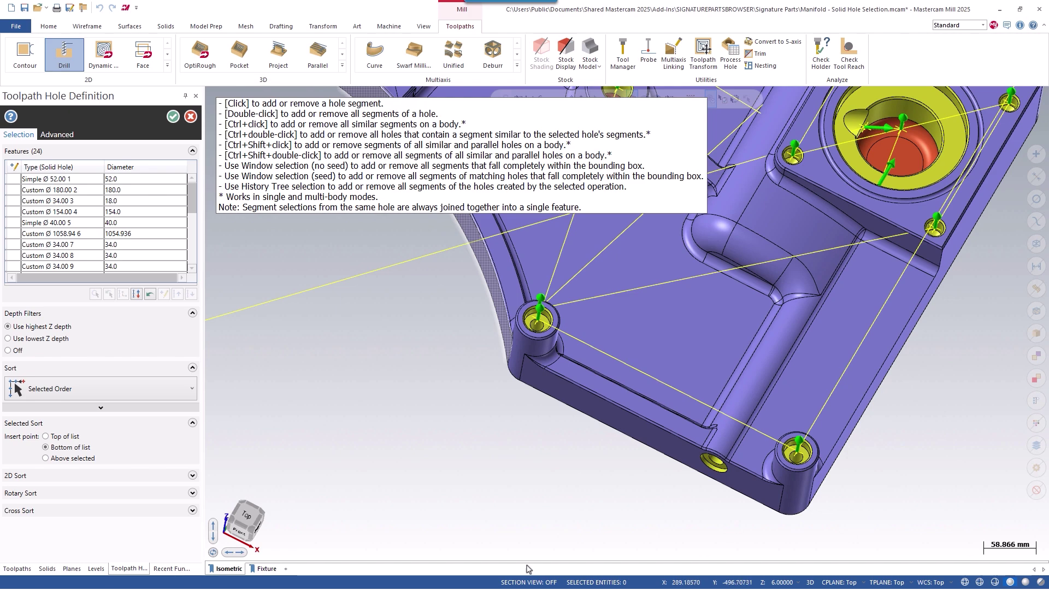
scroll(525, 500, "down", 2)
scroll(524, 500, "down", 2)
mouse_move(524, 499)
middle_mouse_down()
mouse_move(716, 258)
mouse_move(712, 308)
mouse_move(106, 509)
middle_mouse_up()
scroll(717, 258, "up", 2)
scroll(711, 308, "up", 2)
scroll(711, 308, "up", 2)
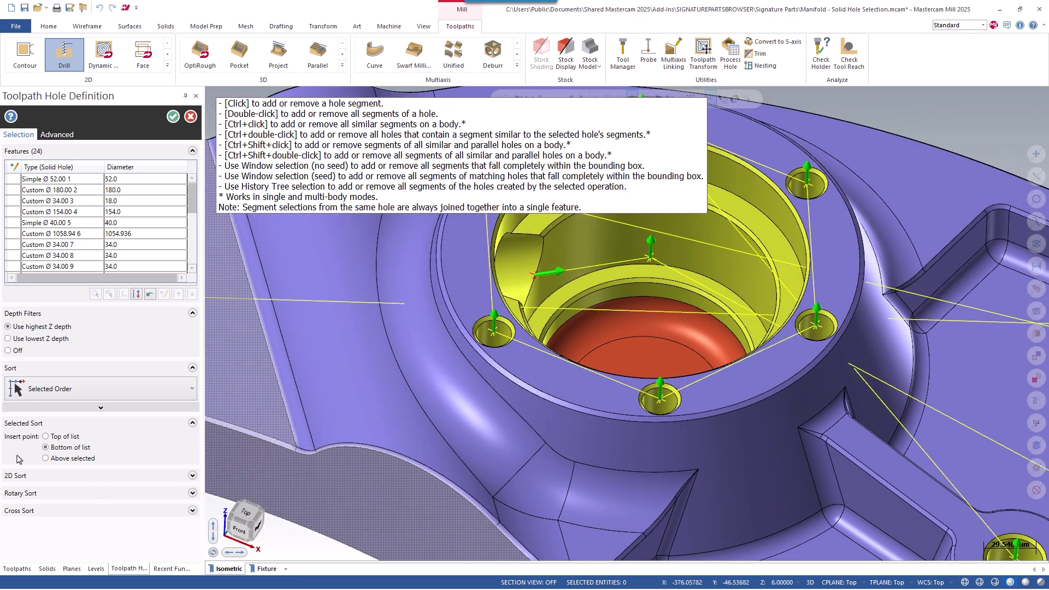
mouse_move(492, 344)
middle_mouse_down()
mouse_move(558, 264)
mouse_move(538, 364)
middle_mouse_up()
scroll(558, 280, "down", 3)
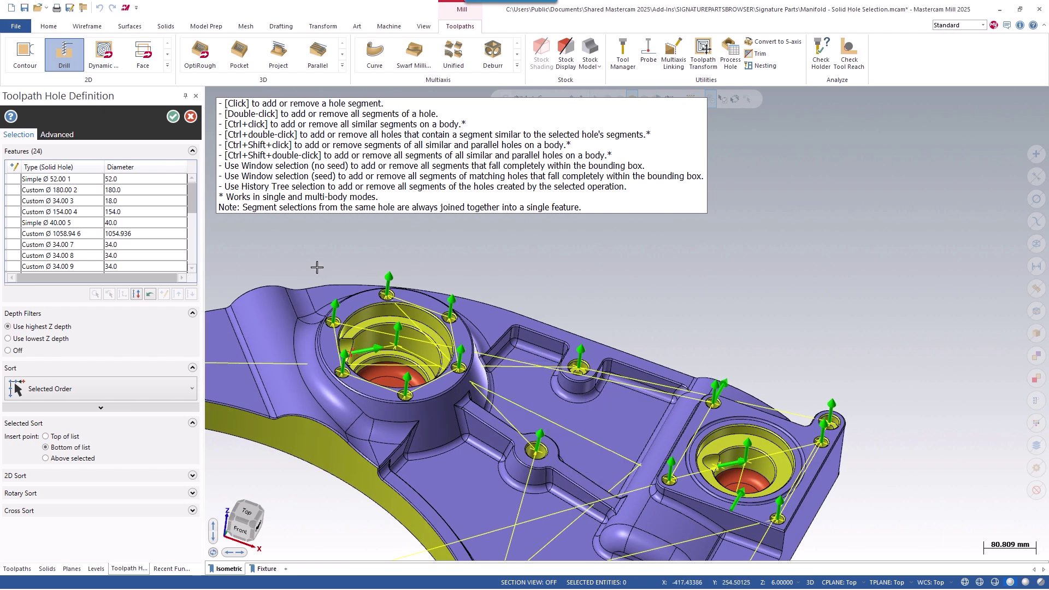
scroll(860, 311, "down", 2)
Deselect the hatched 1054.936-diameter side face so 23 holes remain.
middle_click_drag(825, 518, 874, 492)
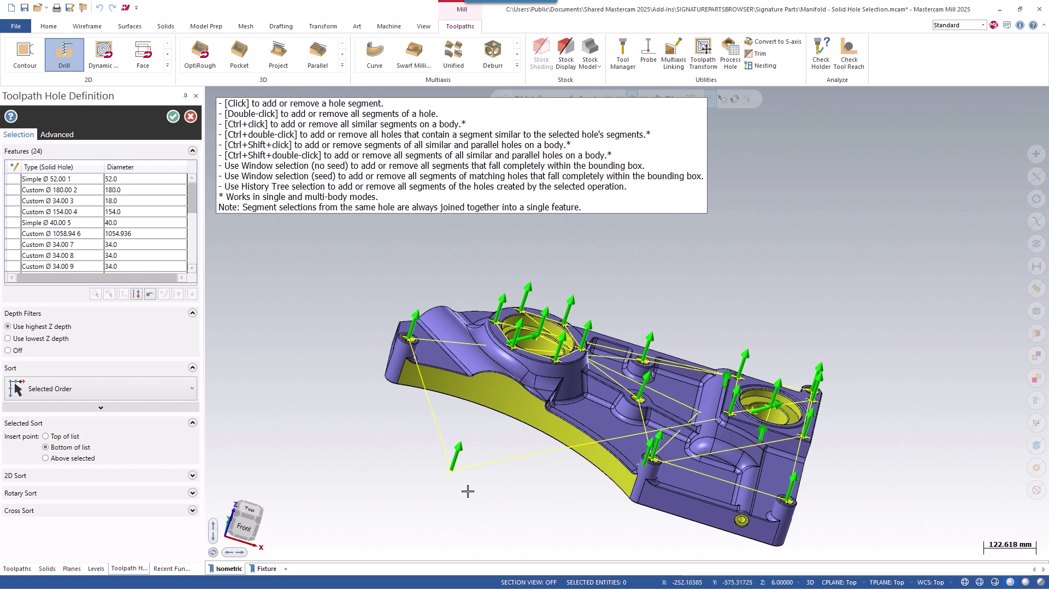
left_click(579, 443)
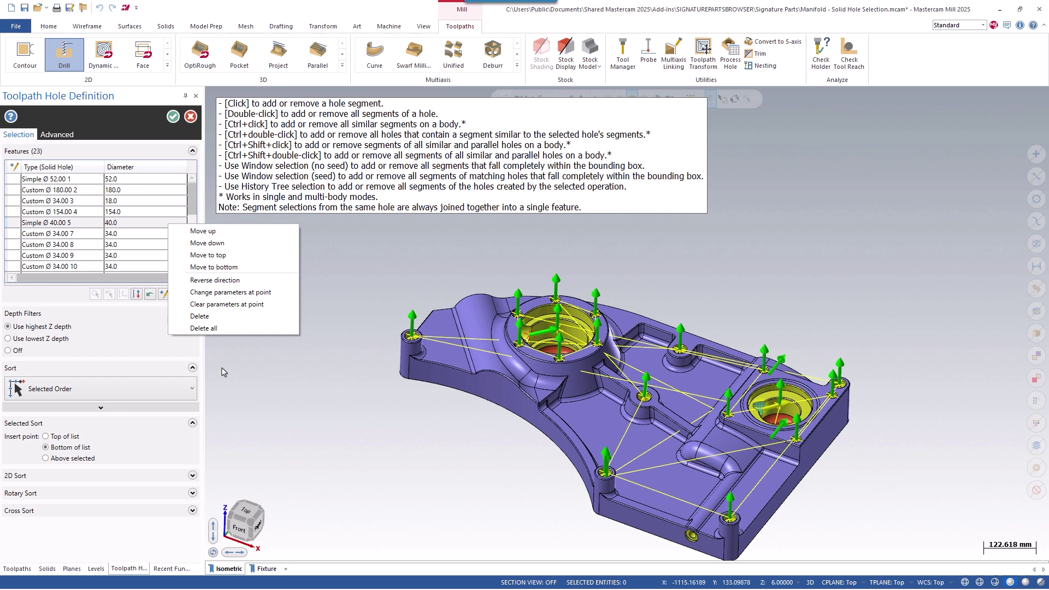
Delete all features, then add only the 30.0-diameter corner-lug counterbored hole.
left_click(255, 329)
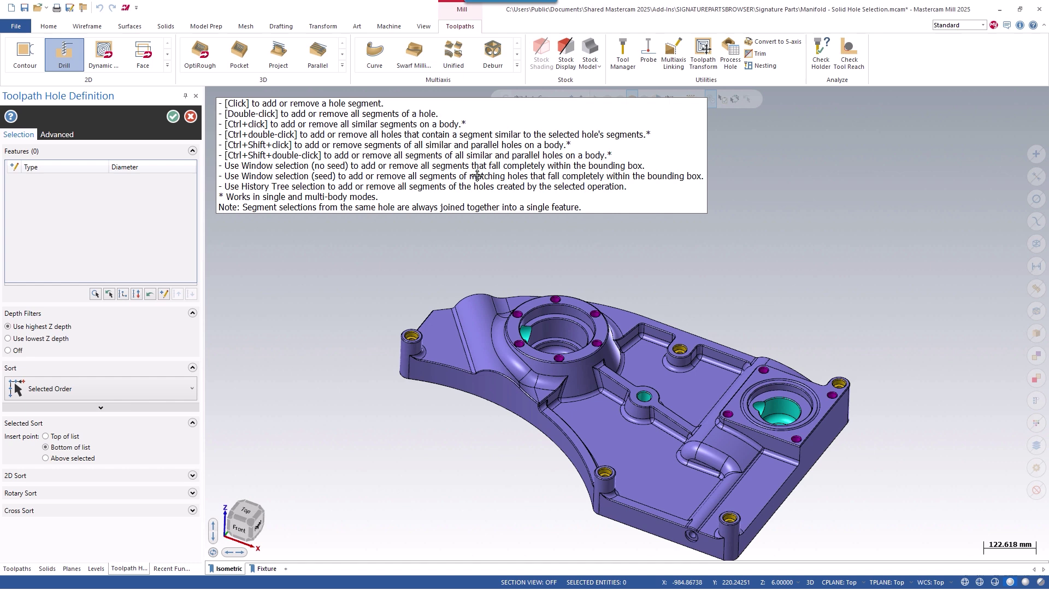
scroll(343, 285, "down", 1)
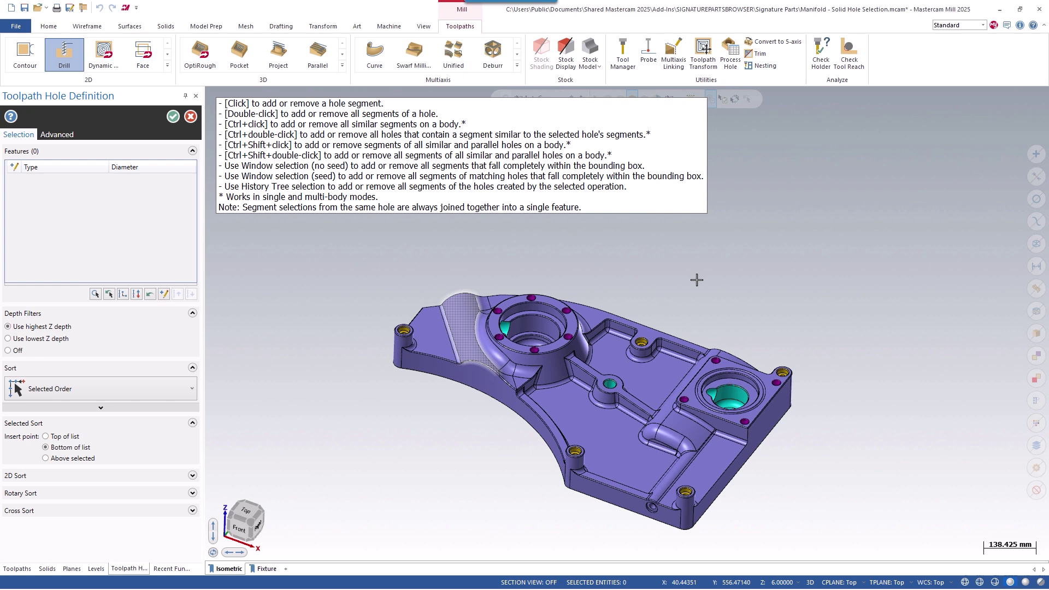
scroll(832, 372, "up", 5)
scroll(805, 365, "up", 5)
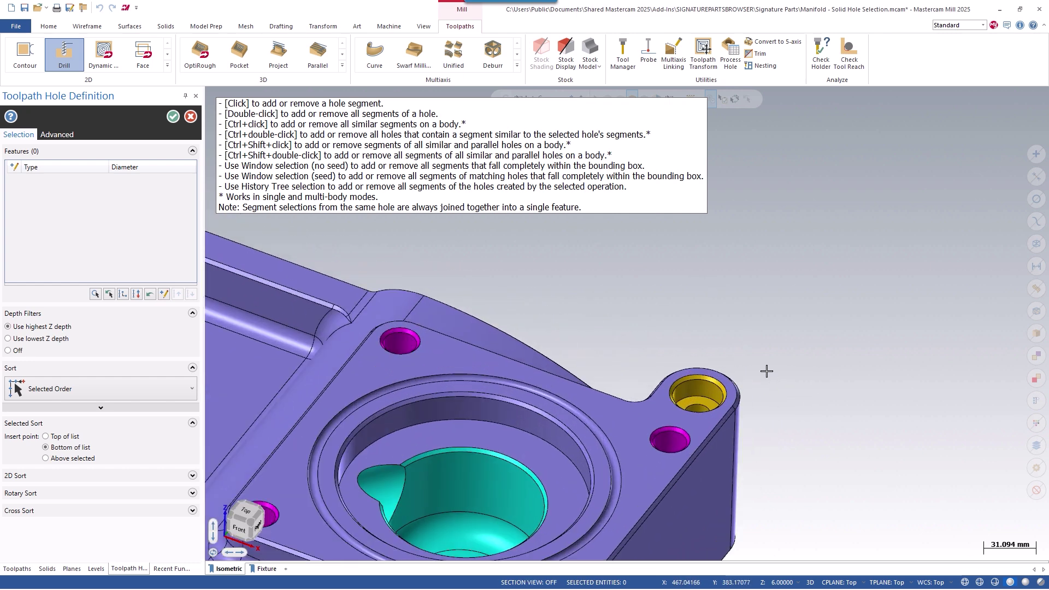
scroll(766, 371, "up", 3)
scroll(729, 391, "up", 3)
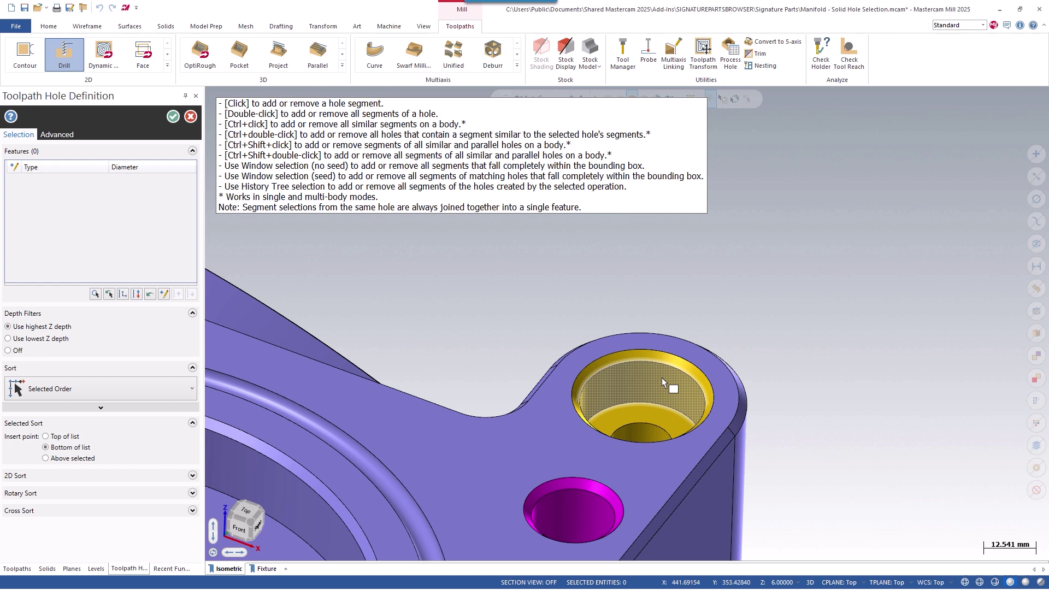
double_click(661, 378)
scroll(777, 355, "down", 1)
scroll(777, 355, "down", 5)
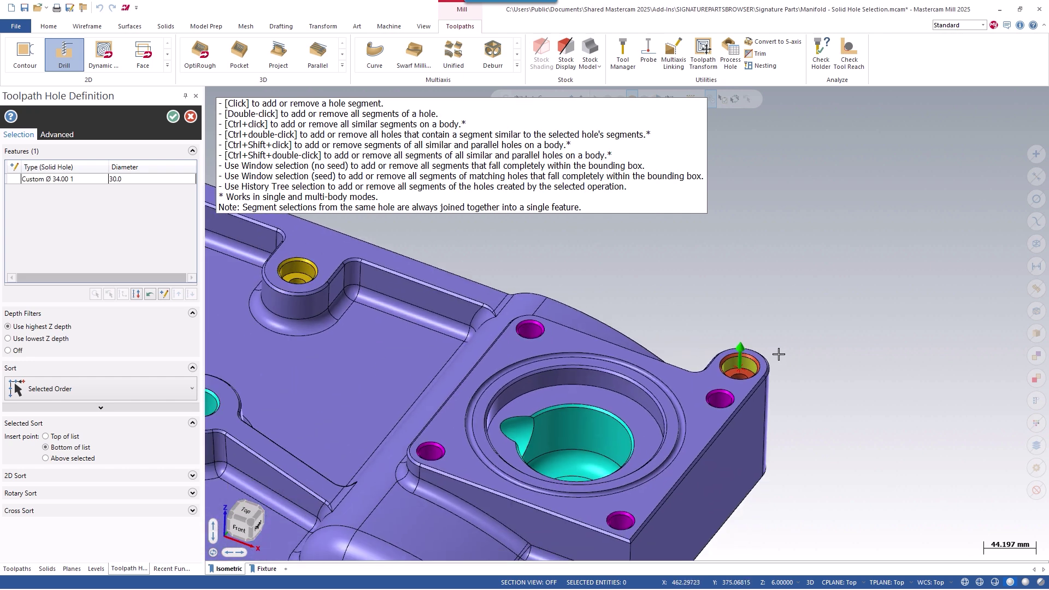
scroll(778, 352, "down", 4)
scroll(779, 356, "down", 4)
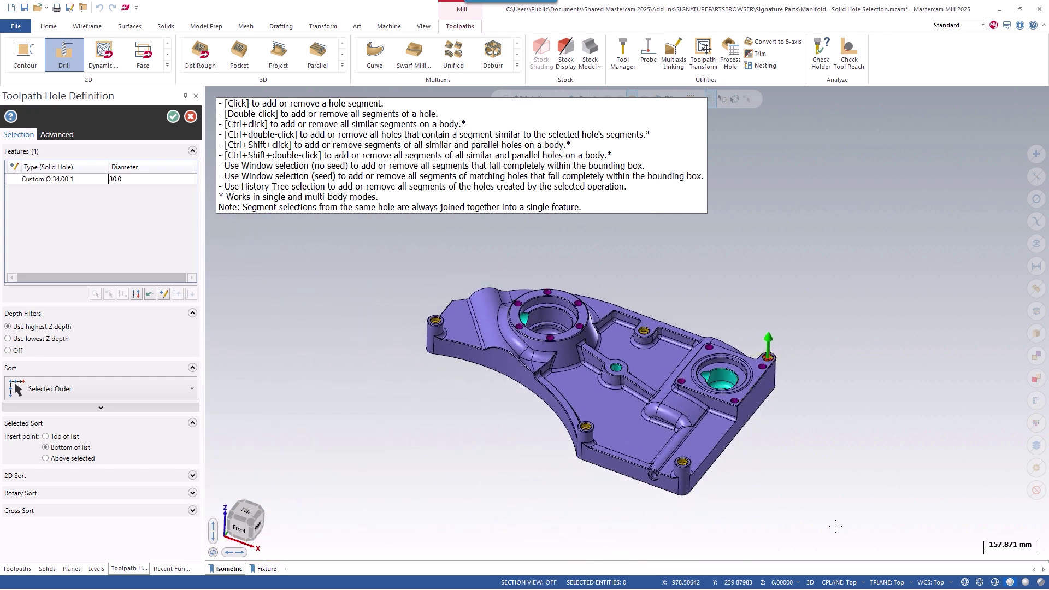
Box-select the part to add the three 34.0-diameter corner counterbores beside the 30.0 one.
left_click_drag(837, 531, 362, 259)
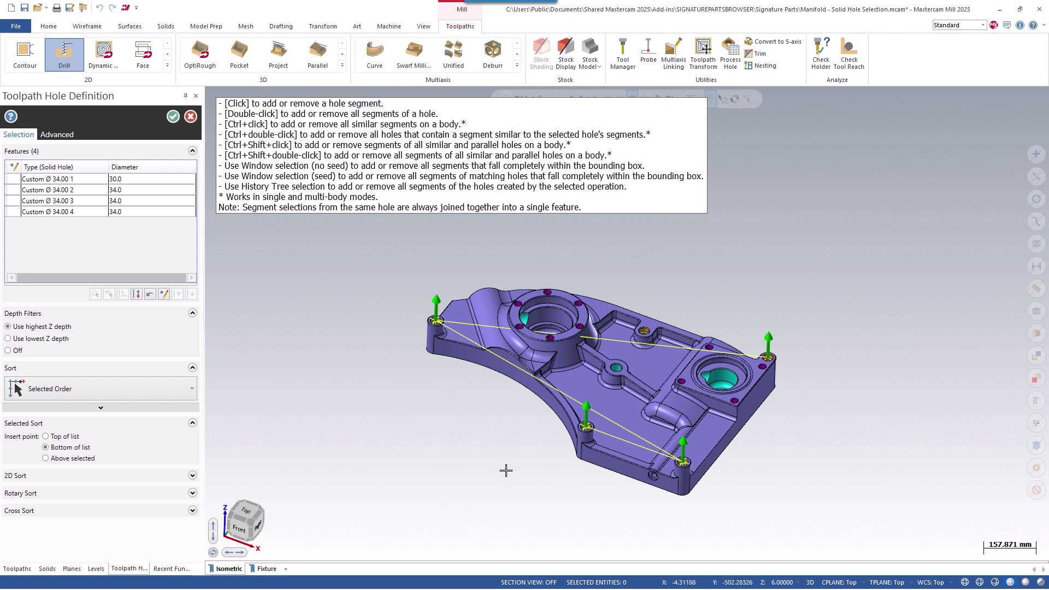
scroll(808, 474, "up", 2)
scroll(792, 452, "up", 1)
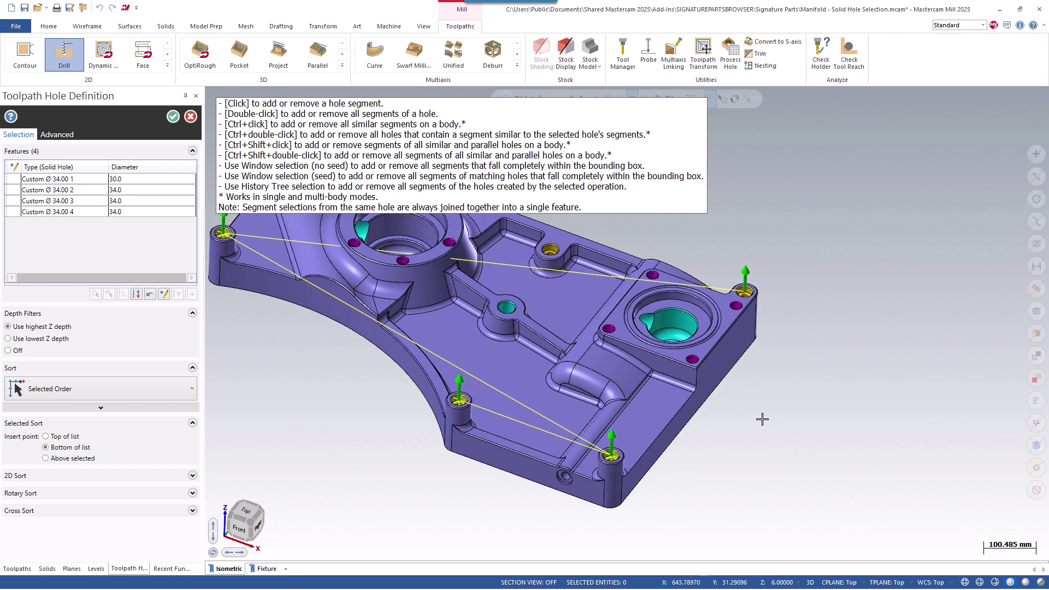
scroll(760, 418, "up", 2)
mouse_move(633, 485)
middle_mouse_down()
mouse_move(603, 503)
mouse_move(628, 511)
middle_mouse_up()
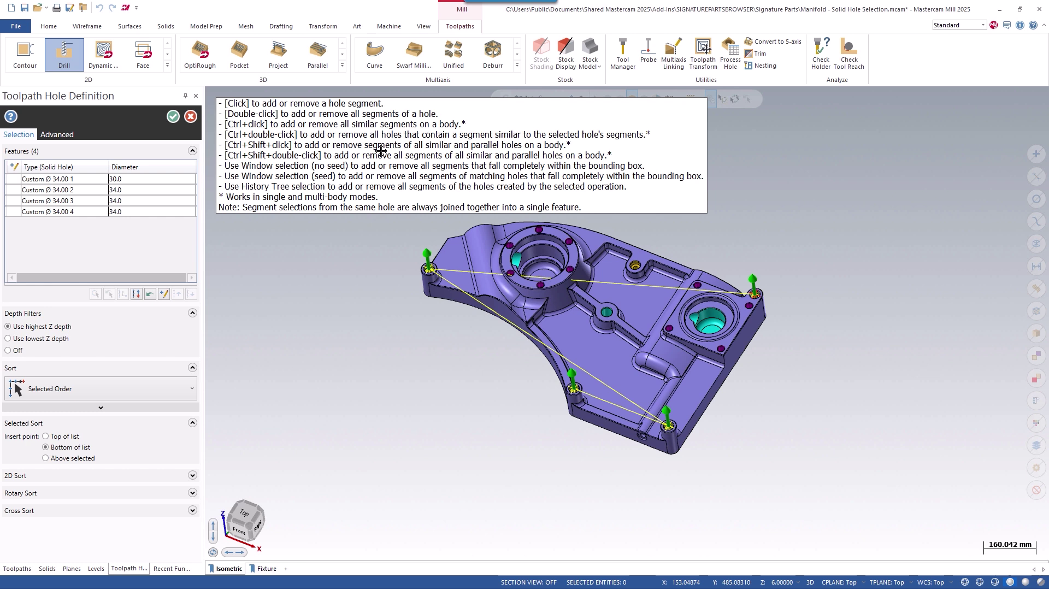
Set the hole-selection help box to Auto hide.
right_click(382, 148)
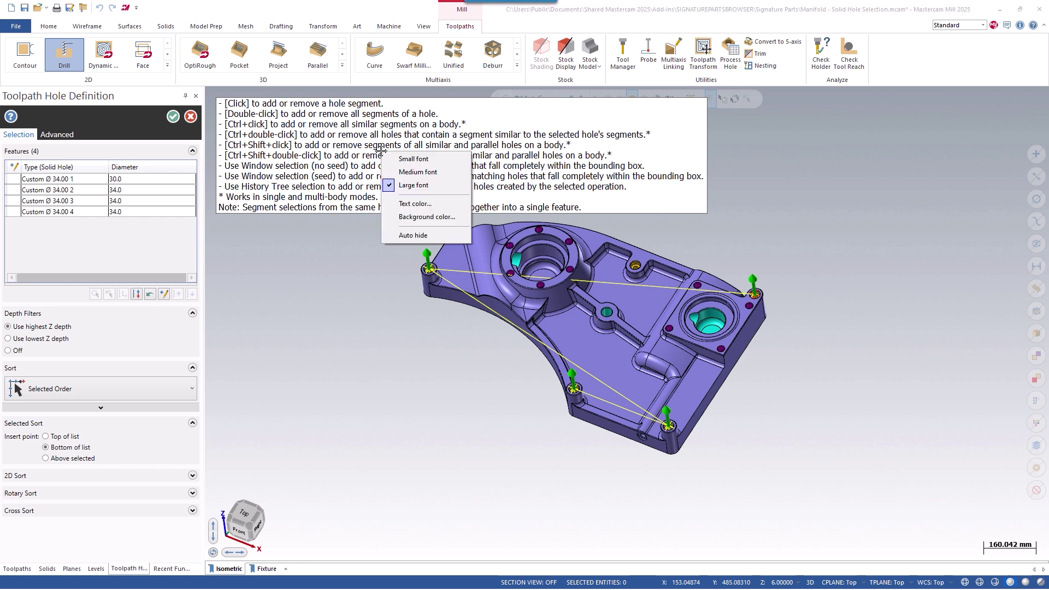
left_click(447, 236)
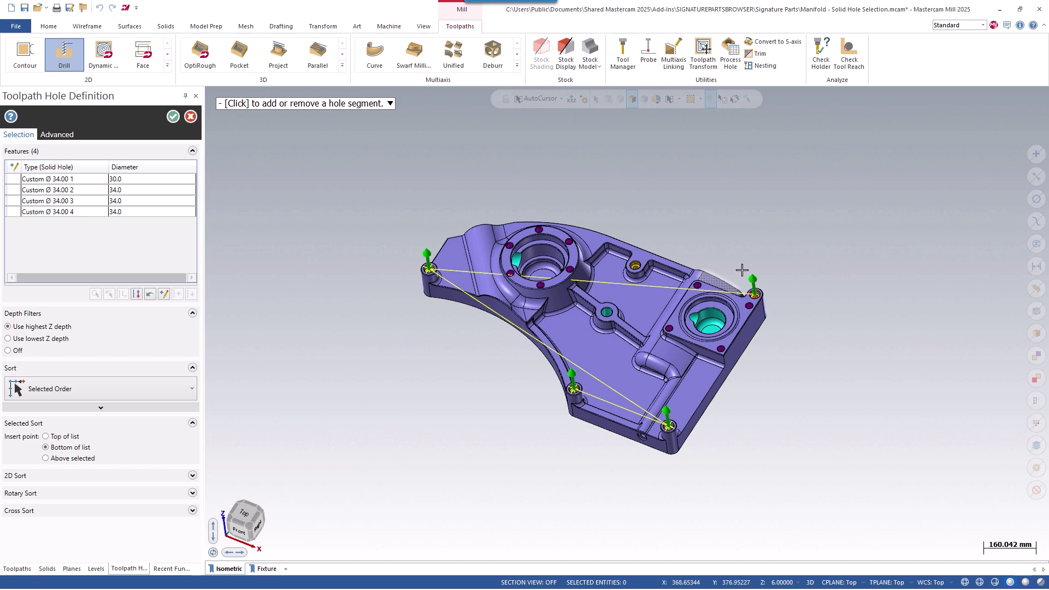
scroll(574, 237, "up", 6)
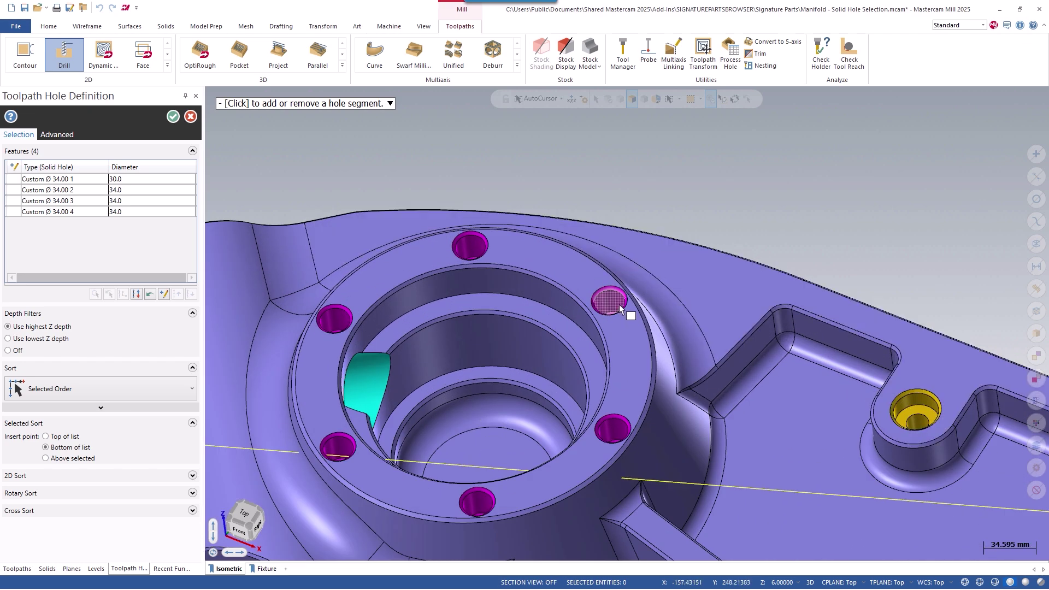
Add the bolt-circle holes and large counterbore for 16 holes, then assign the 25 X 90 Spot Drill.
left_click(620, 310)
scroll(515, 246, "down", 3)
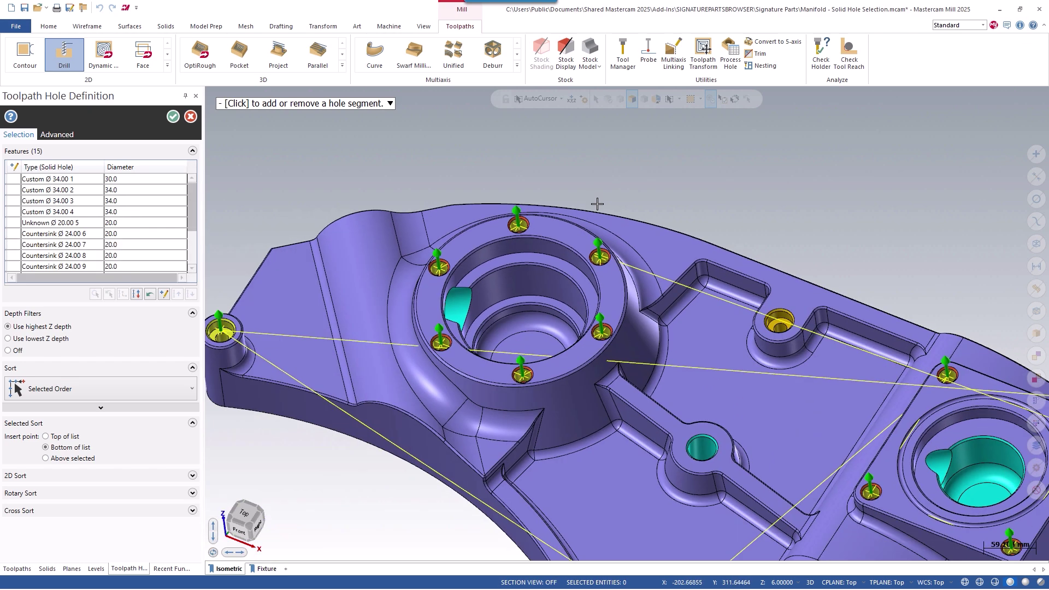
left_click(566, 262)
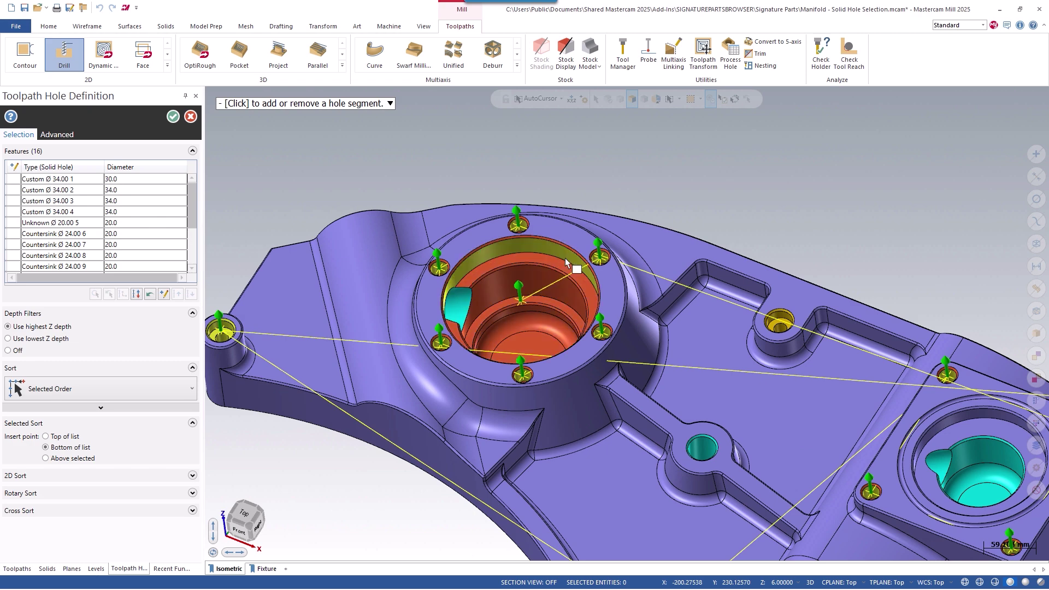
scroll(496, 306, "down", 3)
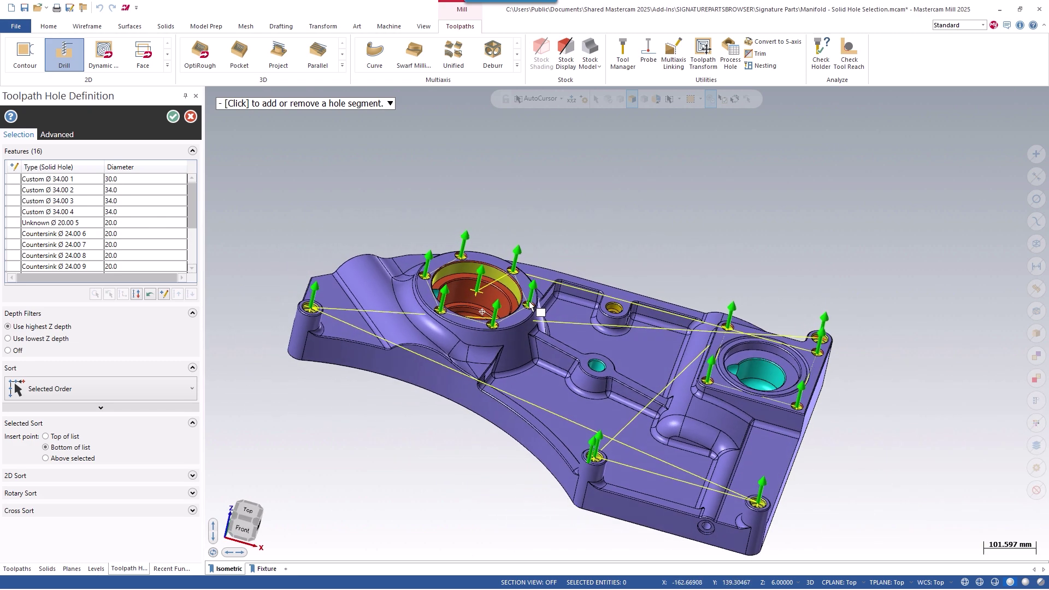
left_click(173, 117)
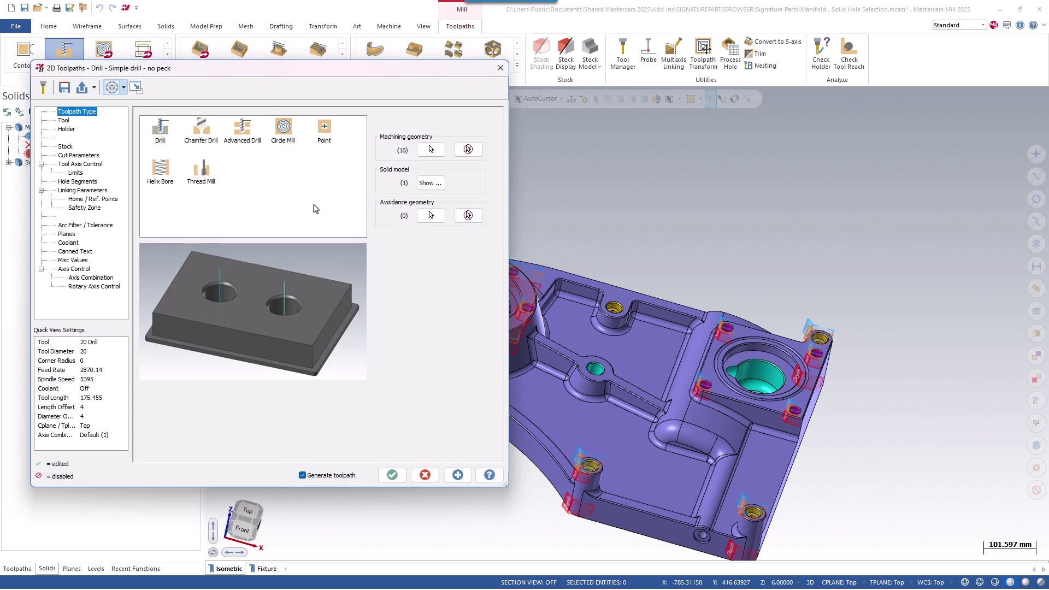
left_click(64, 121)
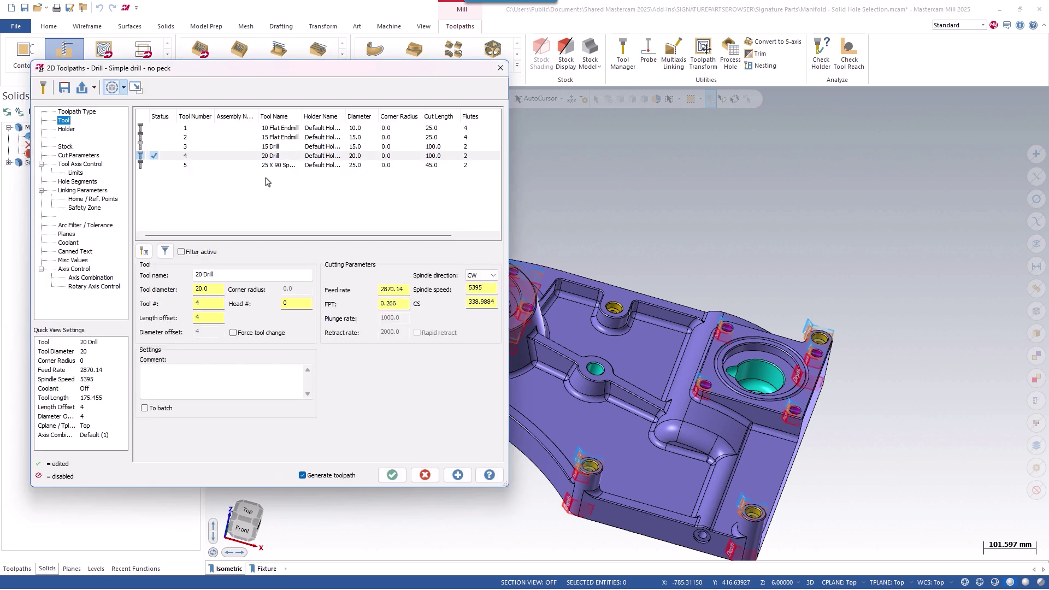
left_click(291, 166)
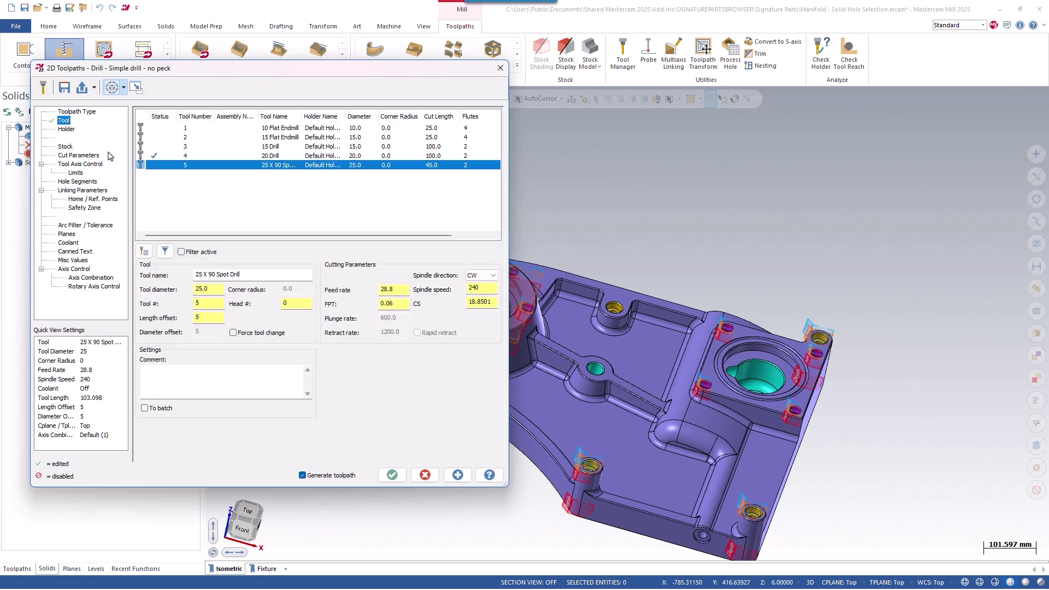
On Hole Segments, activate all three Countersink Ø 24.00 1 segments for a 30.0 length.
left_click(83, 183)
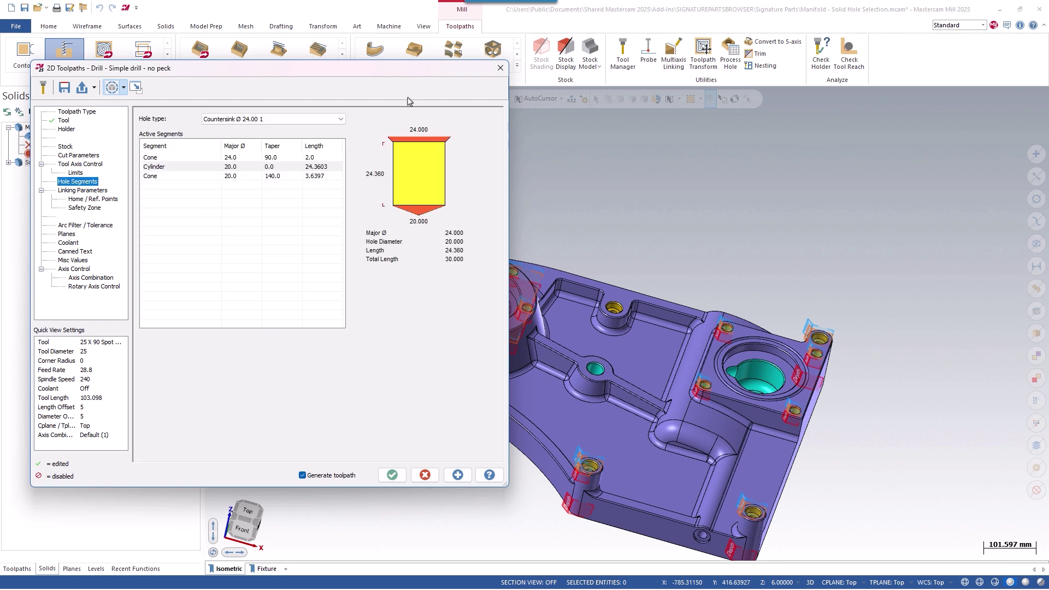
scroll(794, 239, "down", 1)
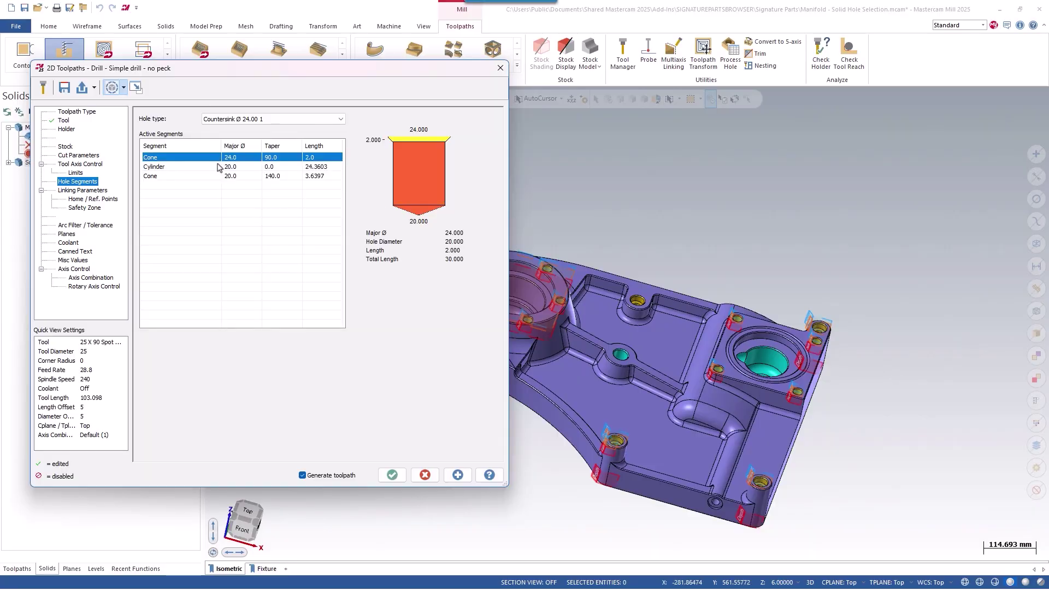
left_click(231, 167)
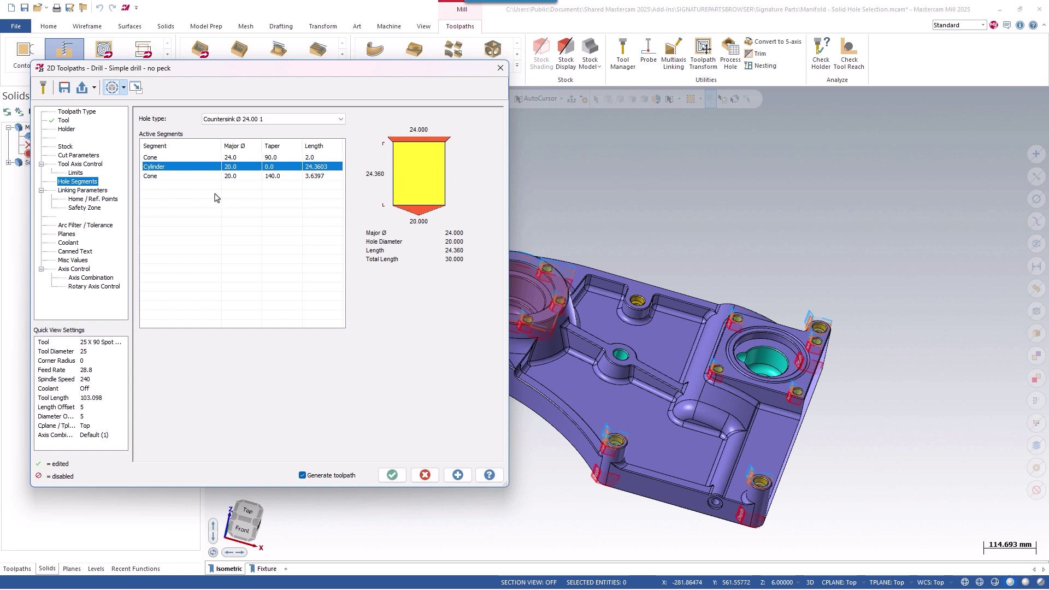
left_click(199, 178, "shift")
left_click(196, 157)
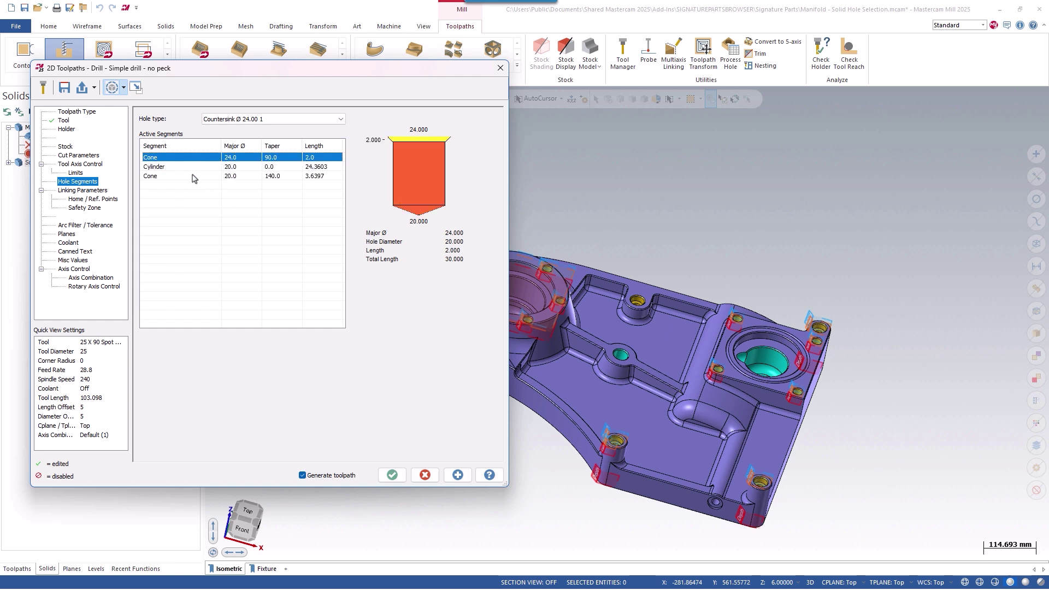
left_click(193, 178, "shift")
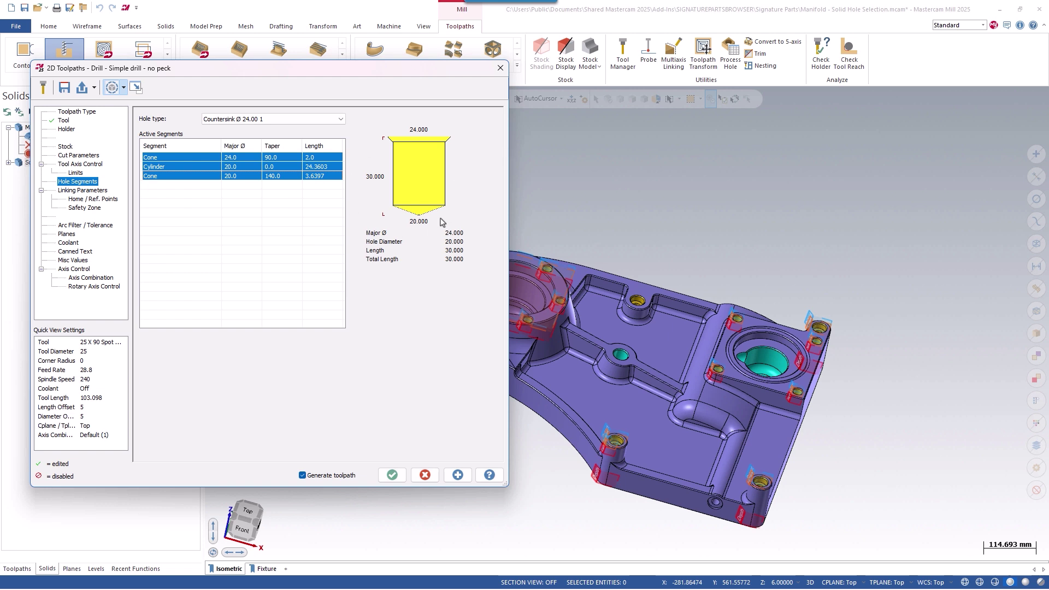
left_click(312, 121)
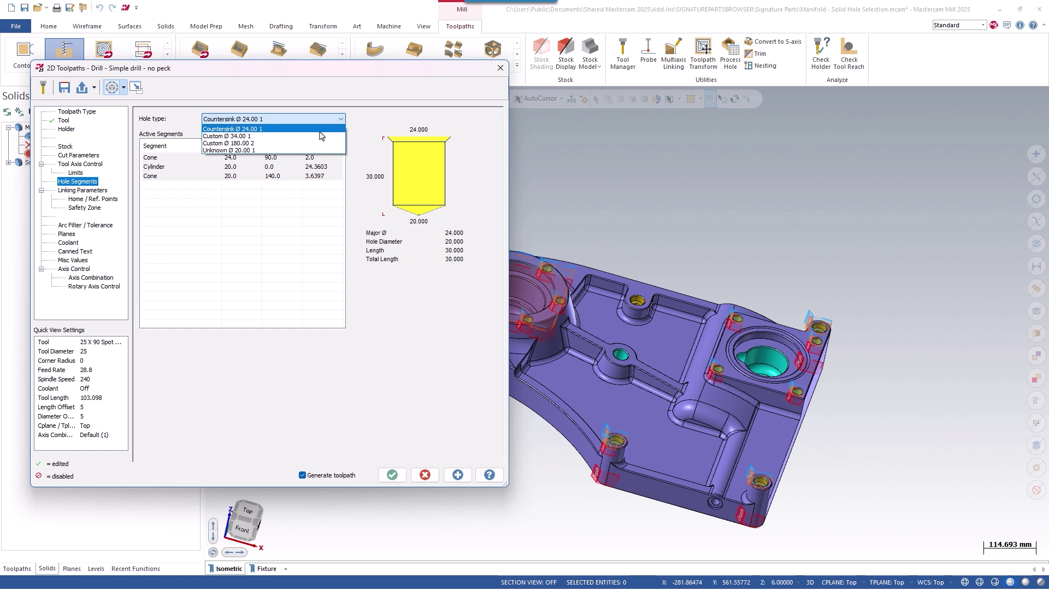
Review Custom Ø 34.00 1, Custom Ø 180.00 2 and Unknown Ø 20.00 1 segments, ending on Custom Ø 180.00 2.
left_click(323, 142)
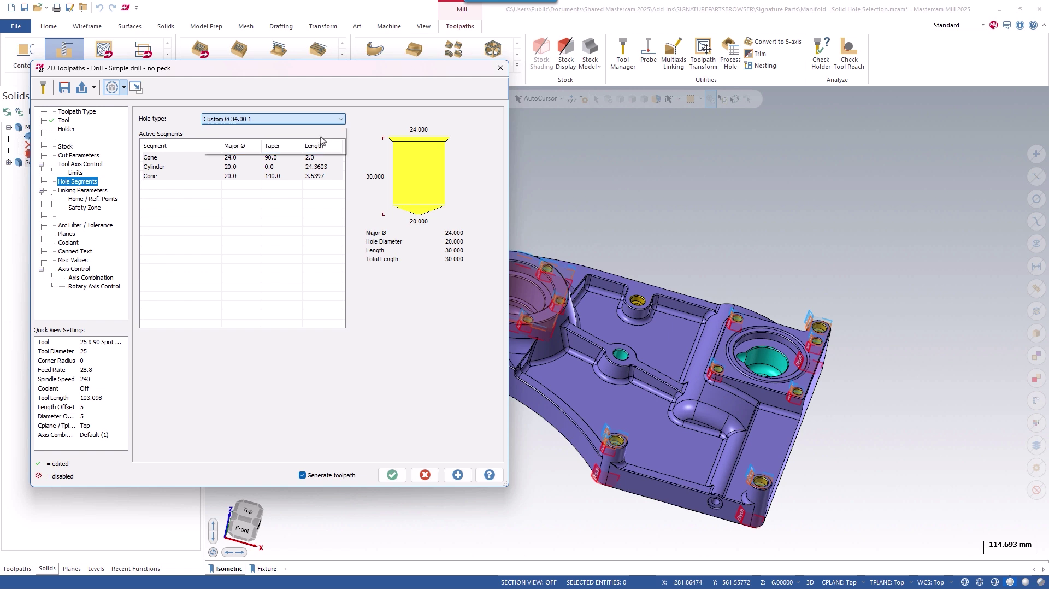
left_click(313, 120)
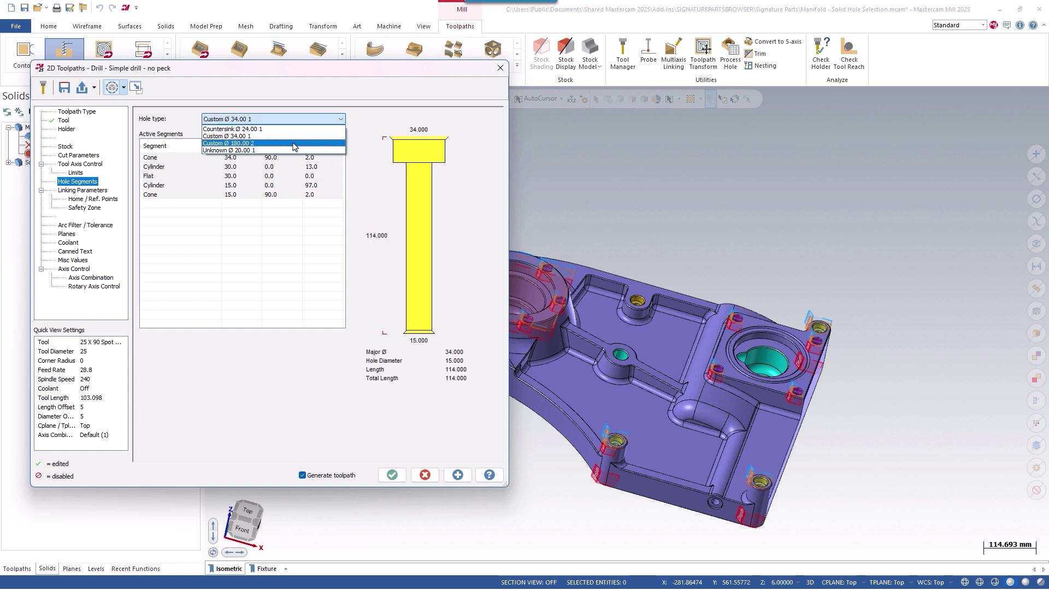
left_click(305, 148)
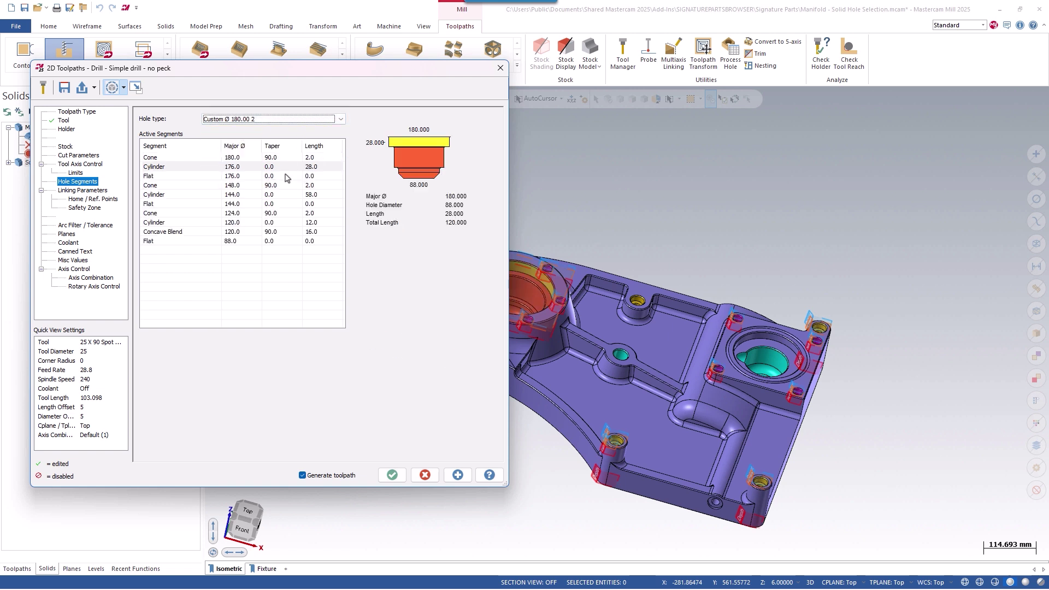
left_click(322, 121)
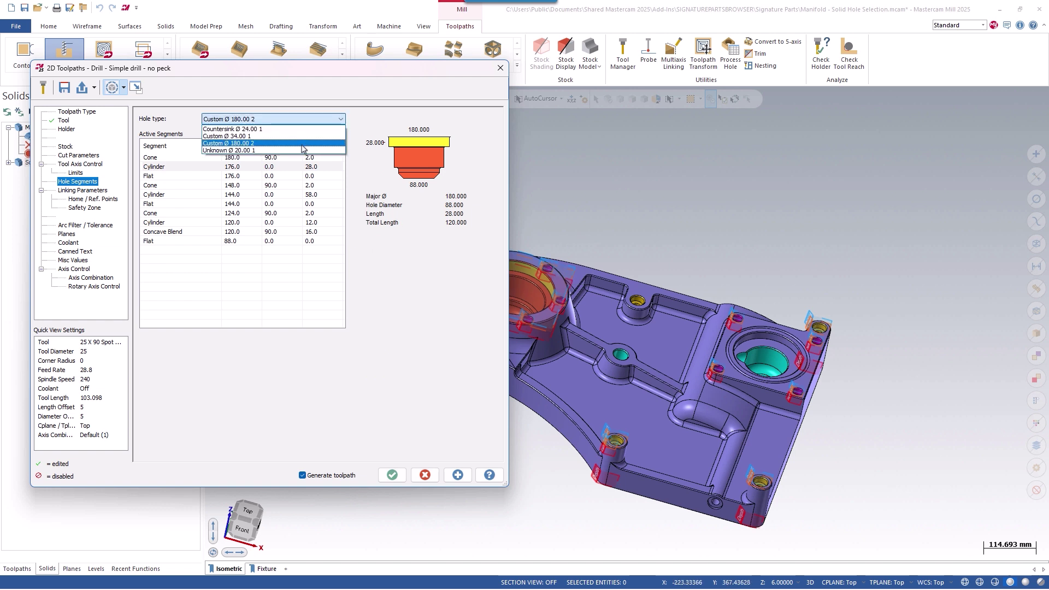
left_click(322, 150)
left_click(315, 120)
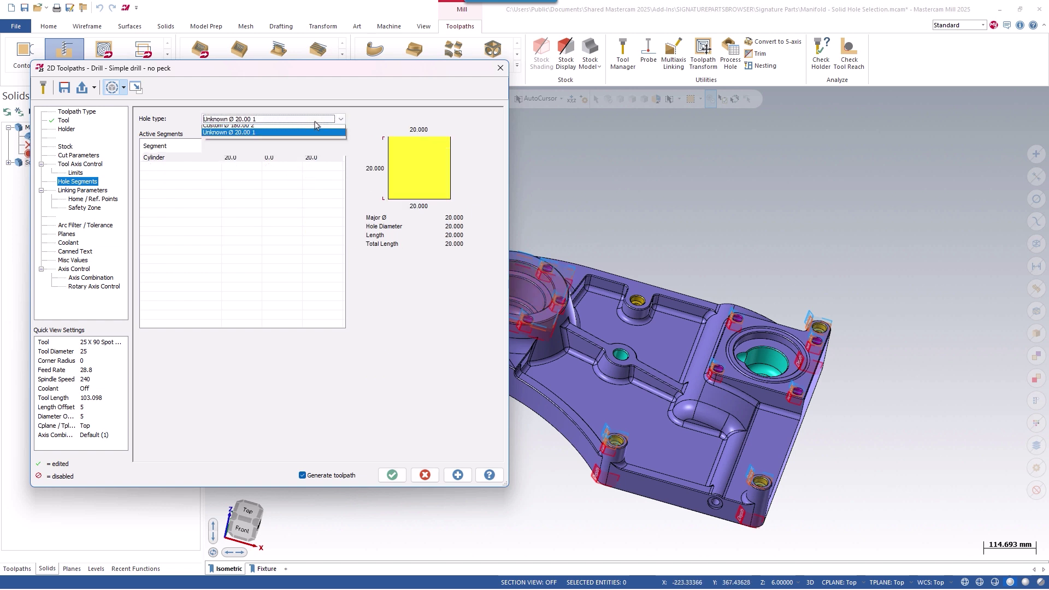
left_click(321, 138)
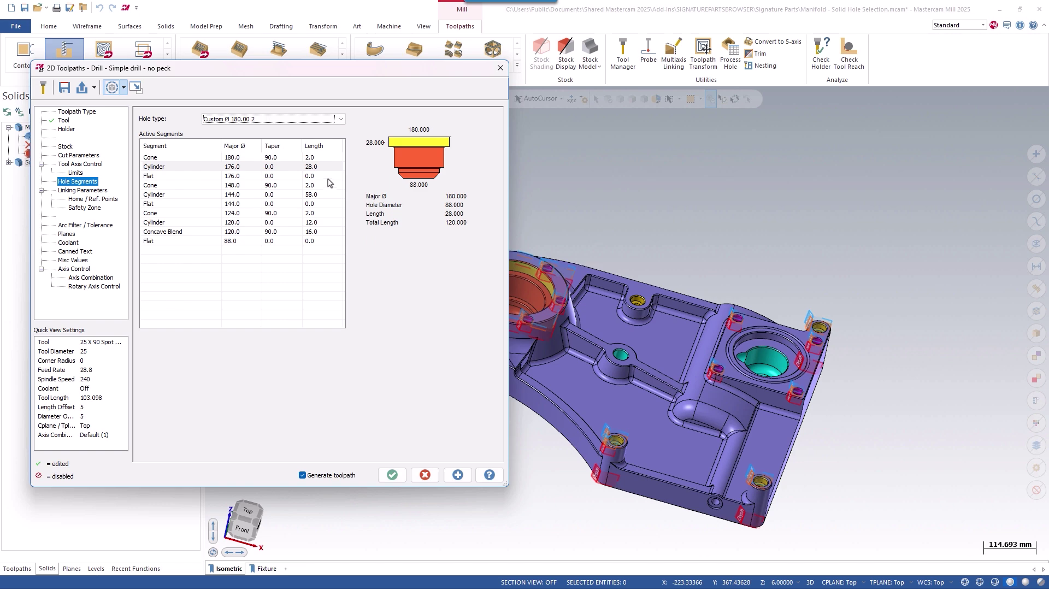